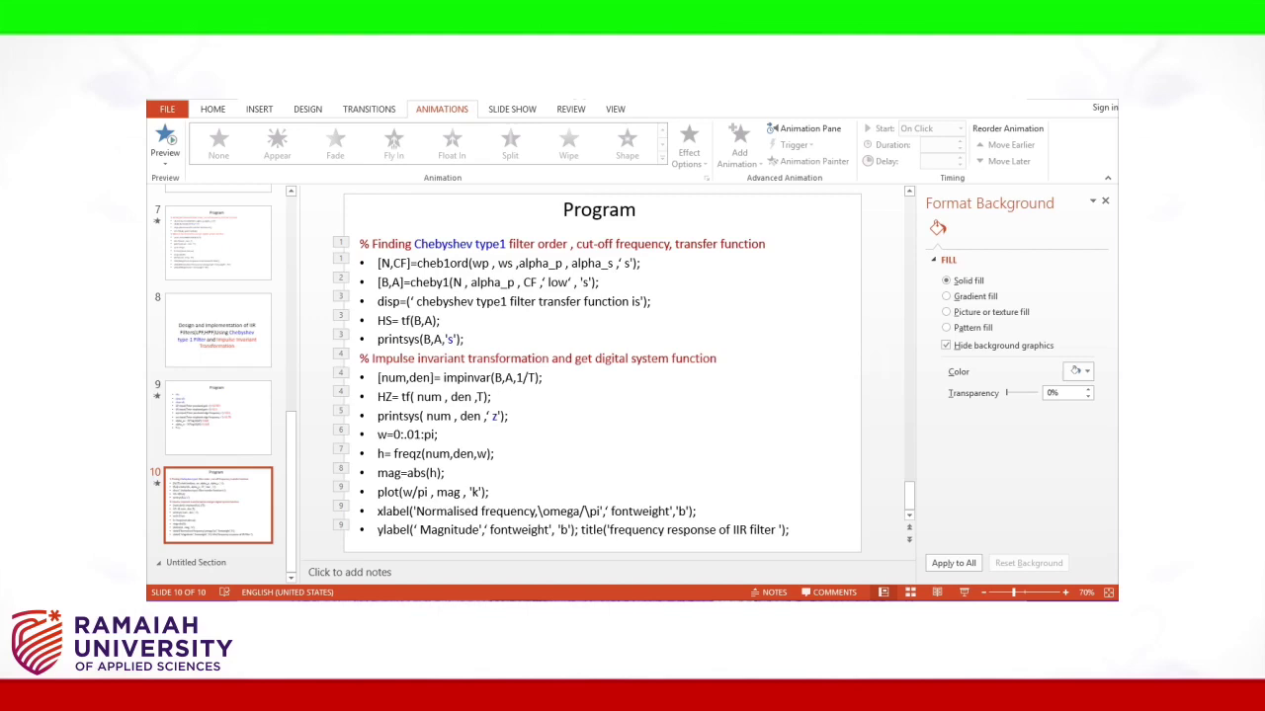
Switch from the PowerPoint slides to MATLAB with labiir2.m open.
key("alt+Tab")
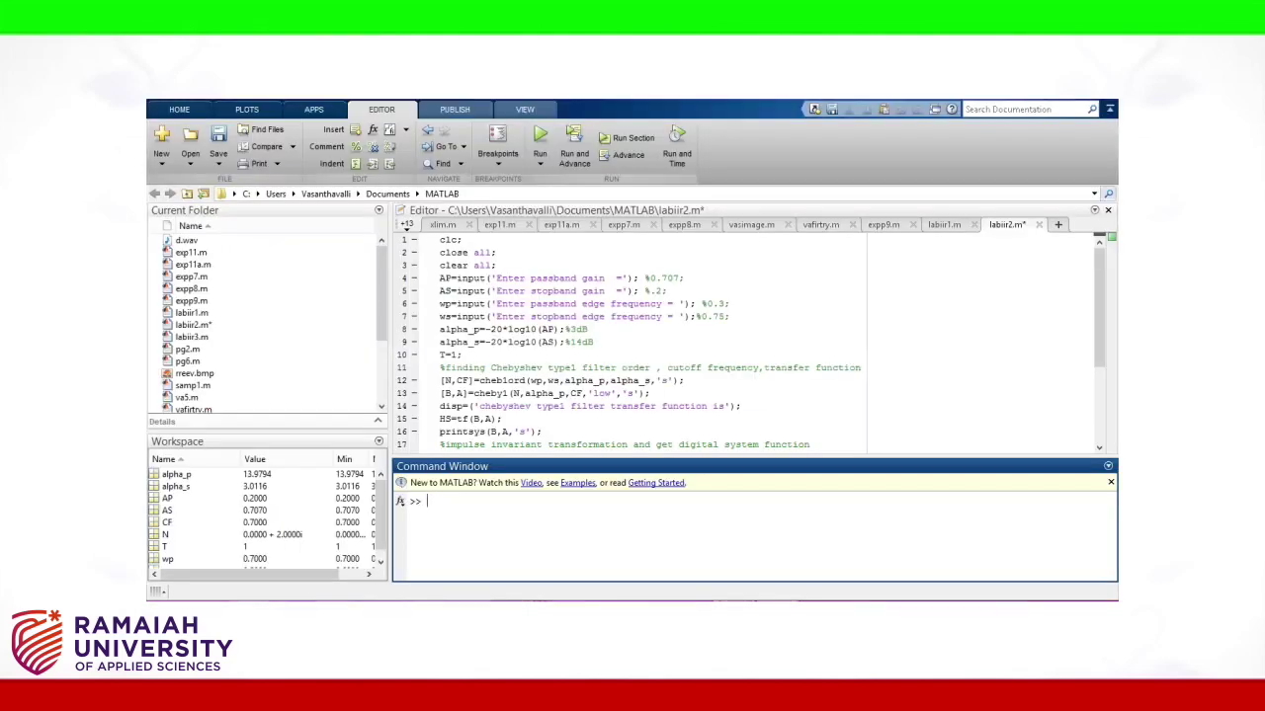
Run labiir2.m with gains 0.707 and 0.2 and edges 0.5 and 0.7, then close the plot.
key("alt+Tab")
key("alt+Tab")
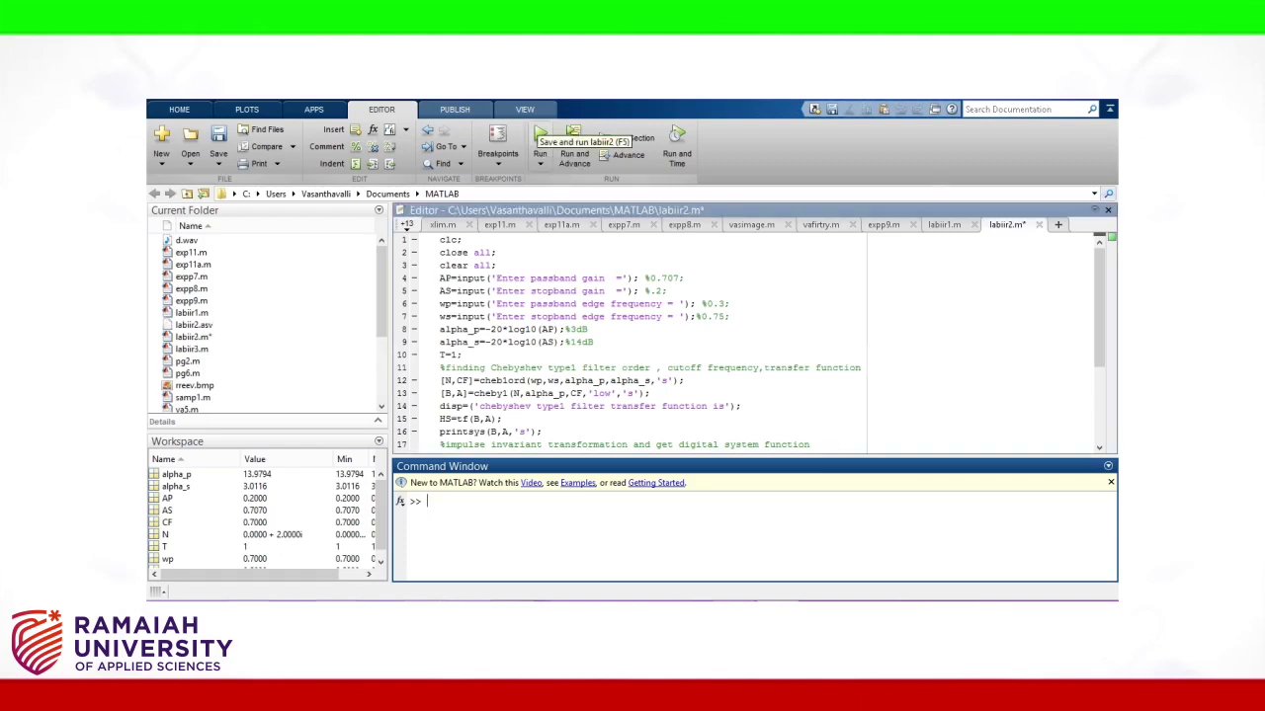
left_click(541, 135)
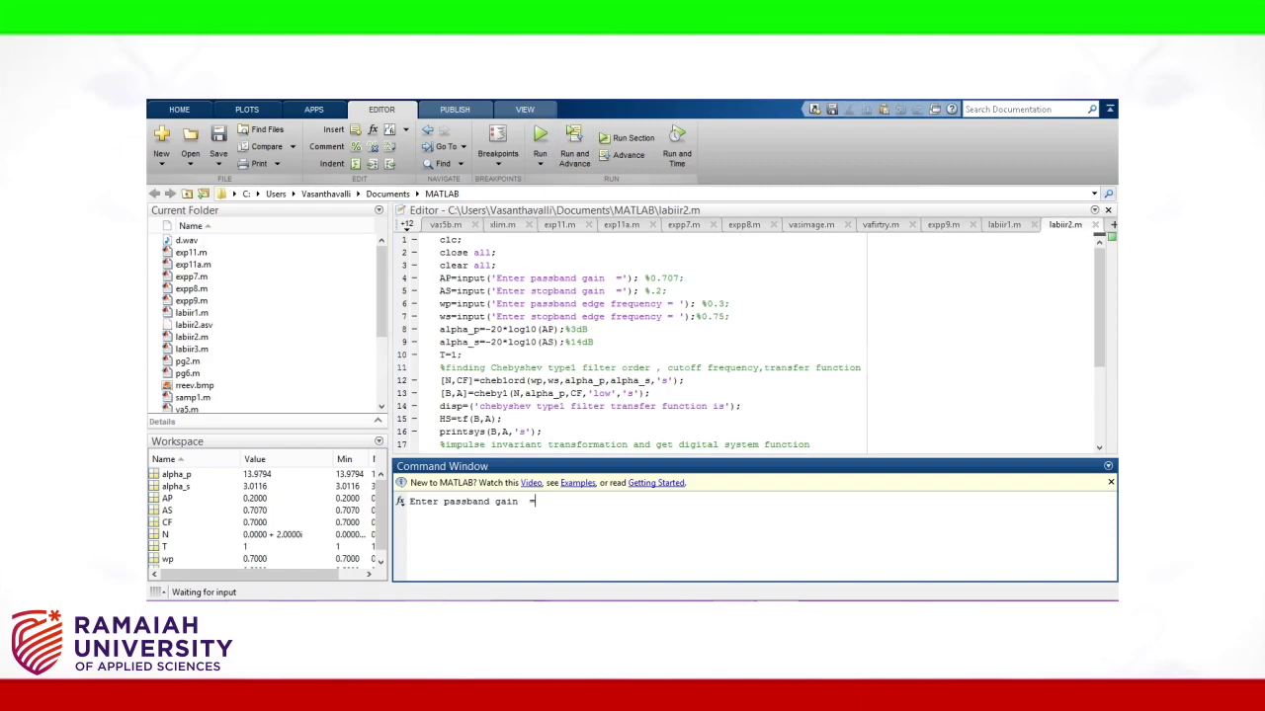
type("0.707")
key("Return")
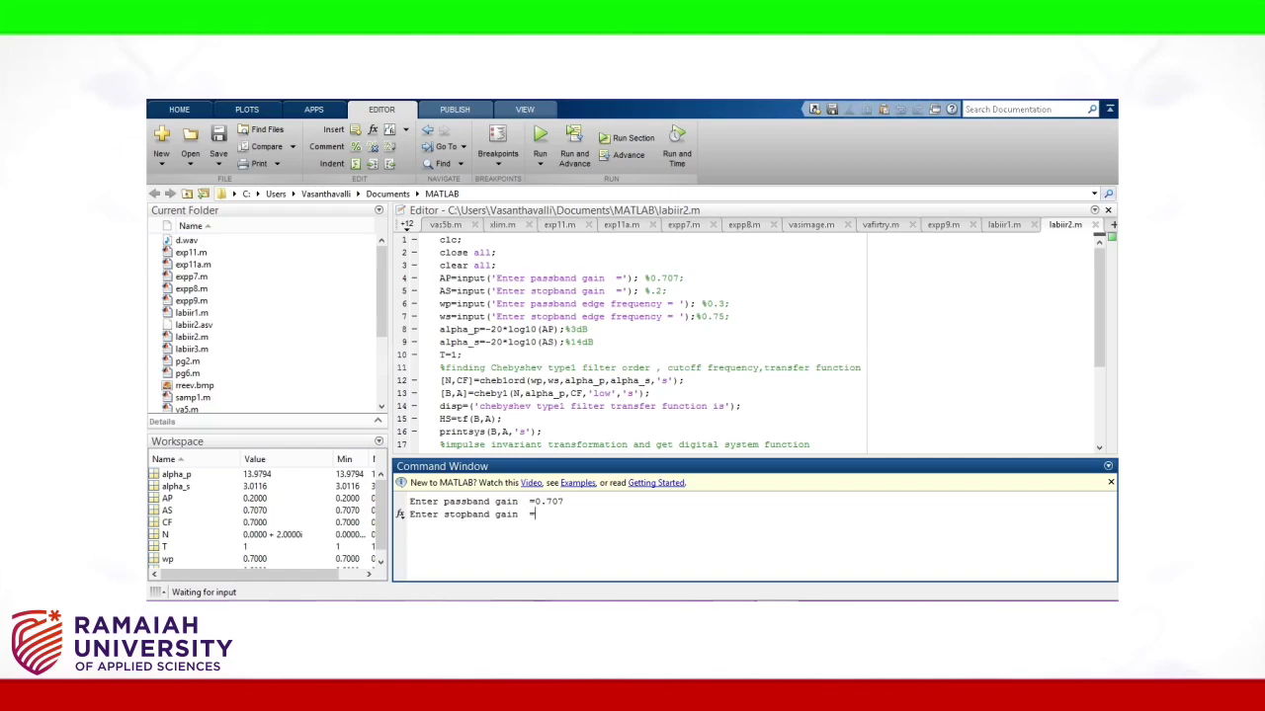
type("0.2")
key("Return")
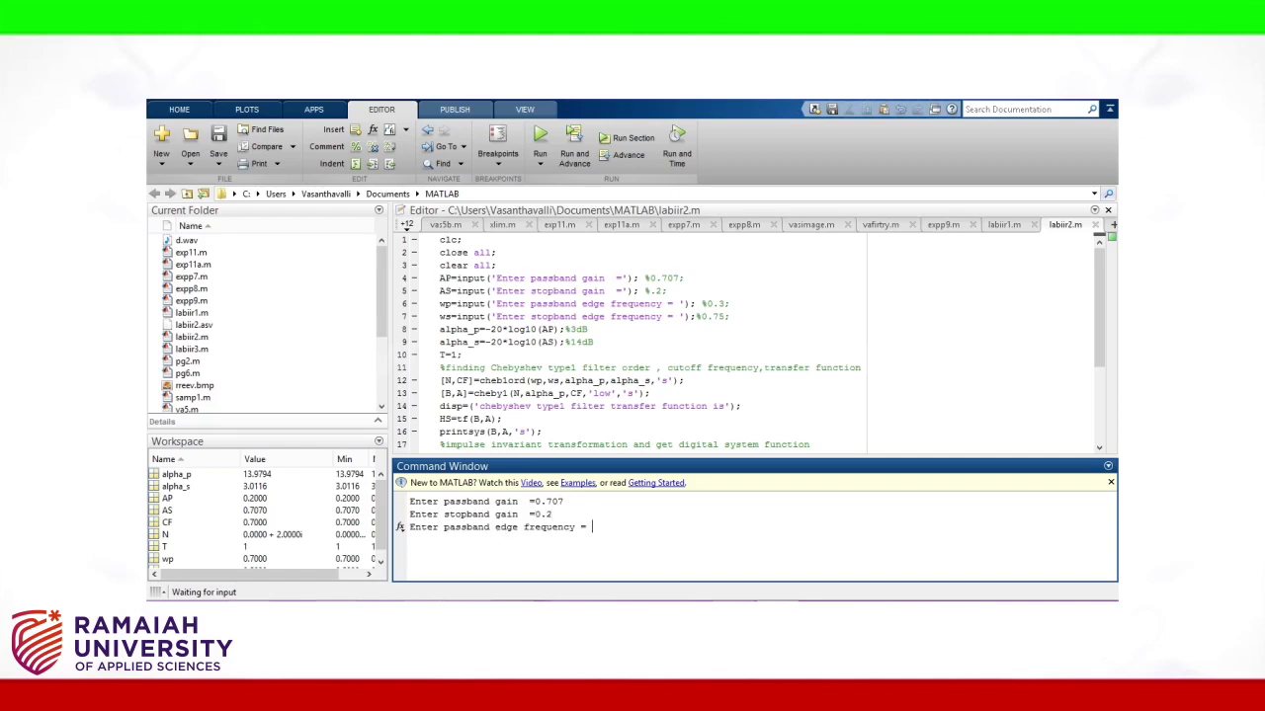
type("0.5")
key("Return")
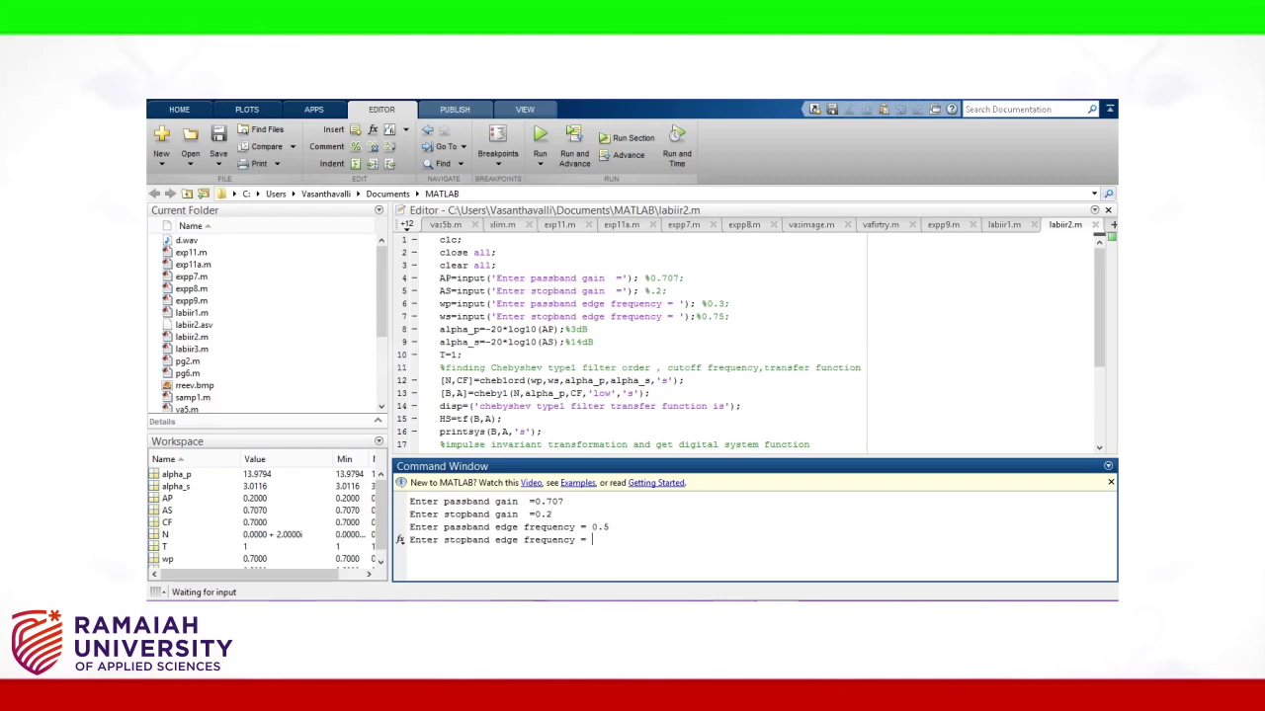
type("0.7")
key("Return")
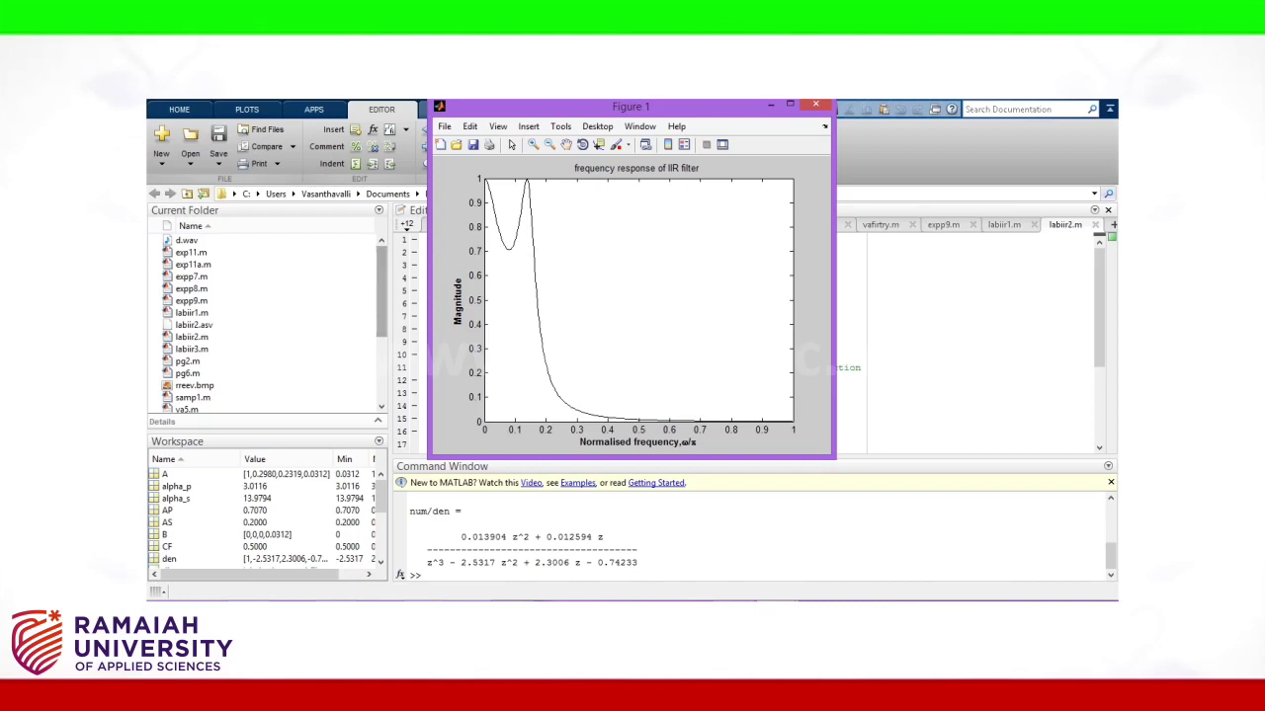
left_click(428, 575)
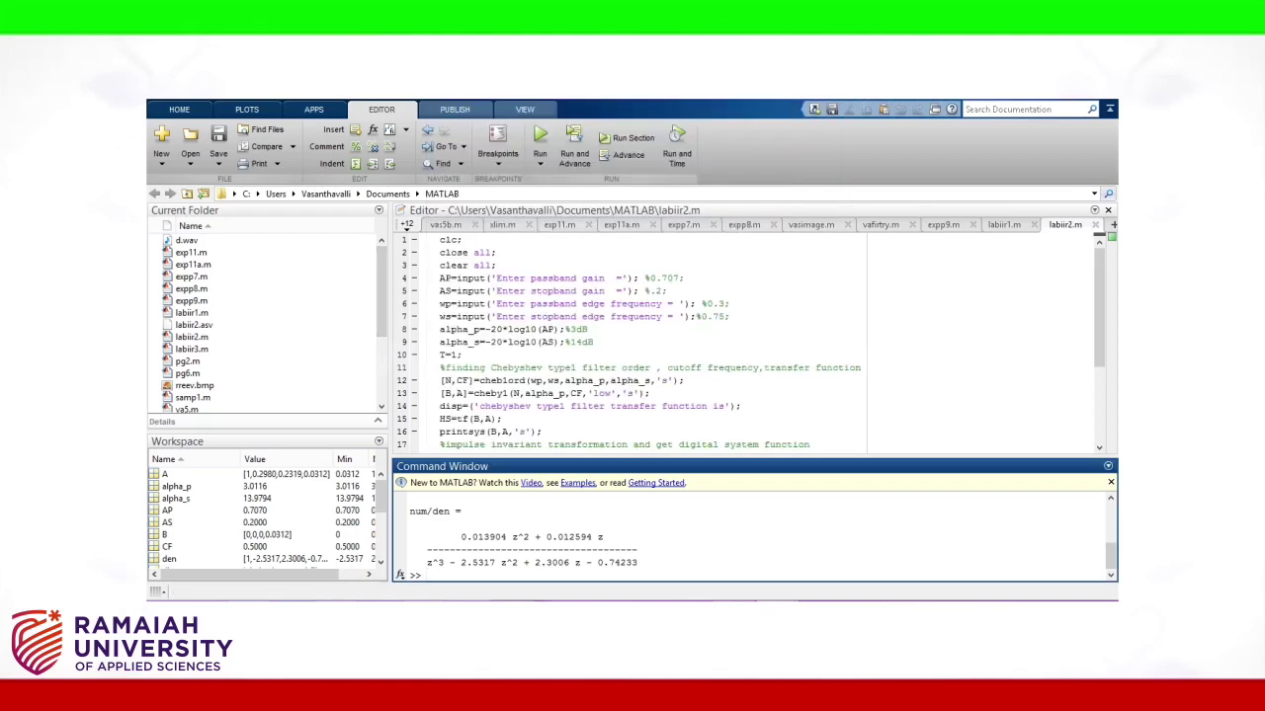
Launch fdatool with an IIR Chebyshev Type I design and Normalized (0 to 1) frequency units.
type("fdatool")
key("Return")
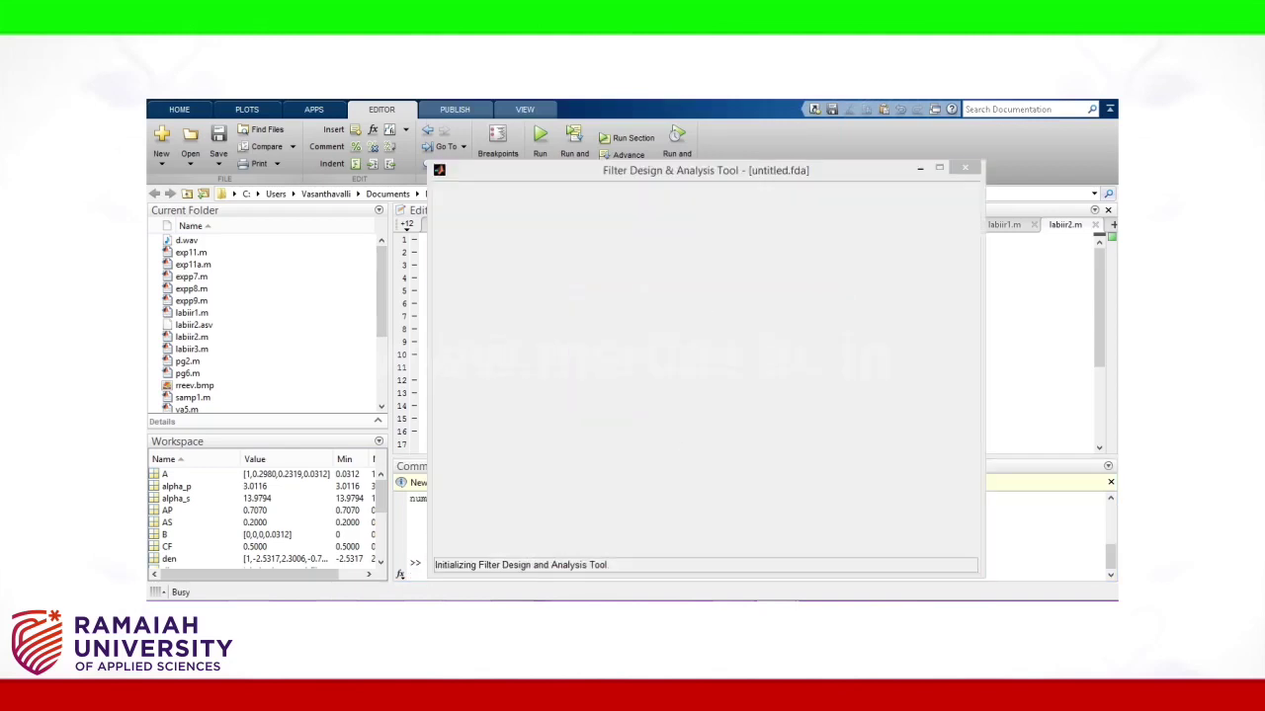
left_click(534, 498)
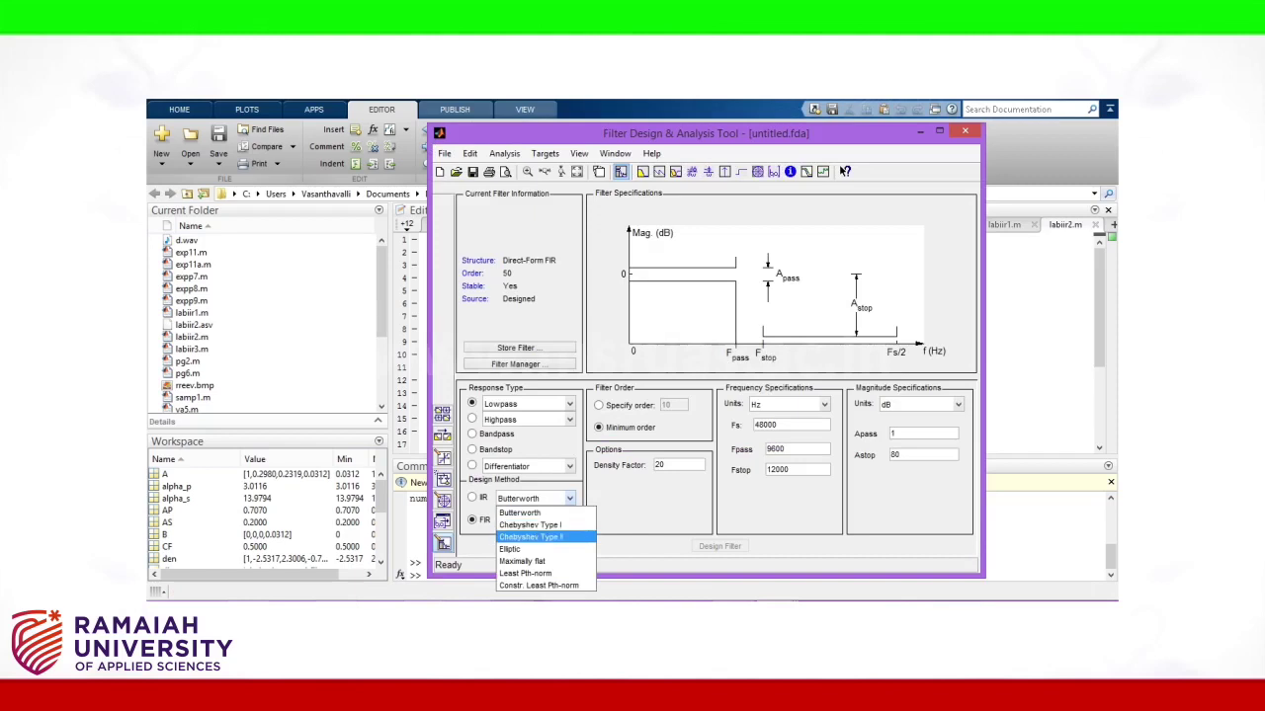
left_click(530, 525)
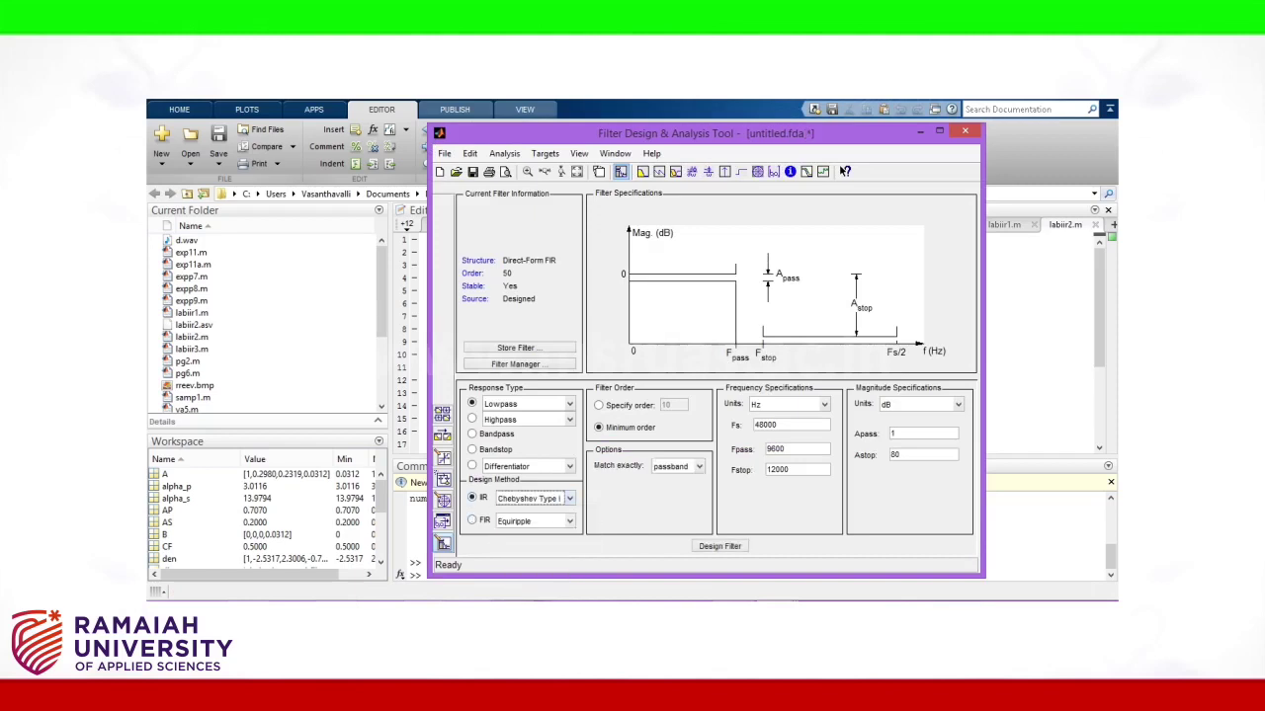
left_click(788, 404)
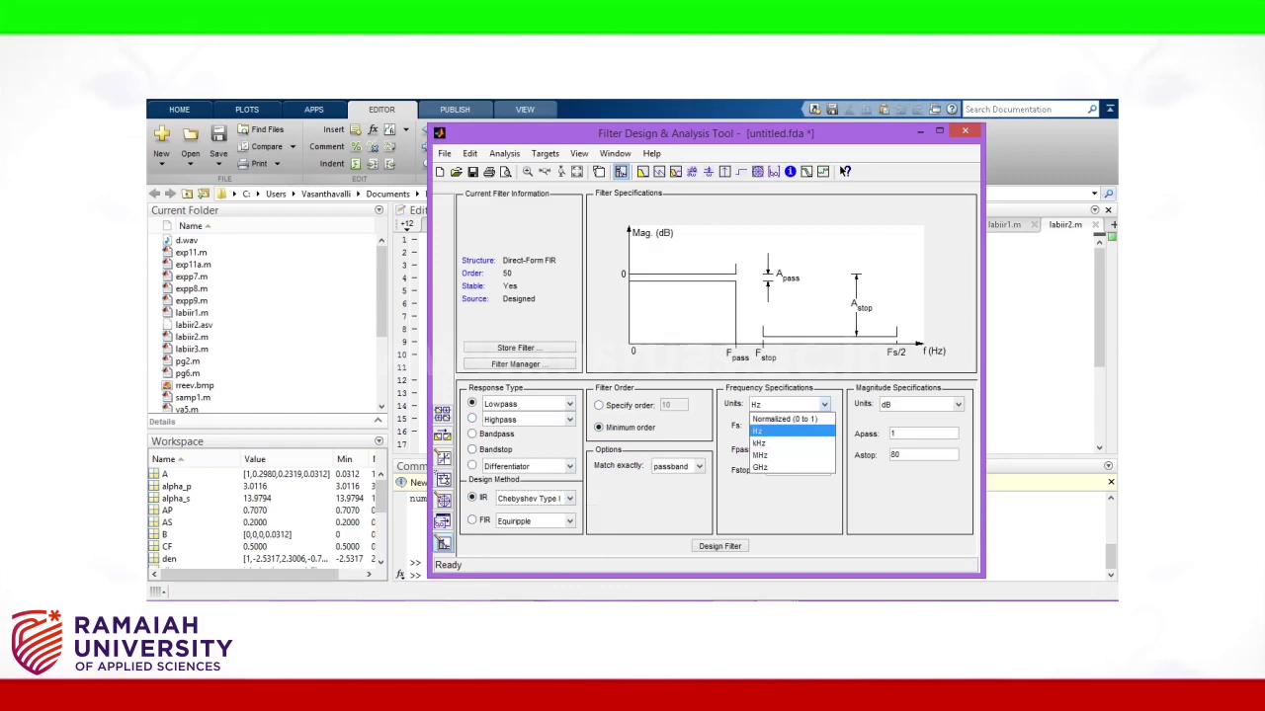
left_click(782, 415)
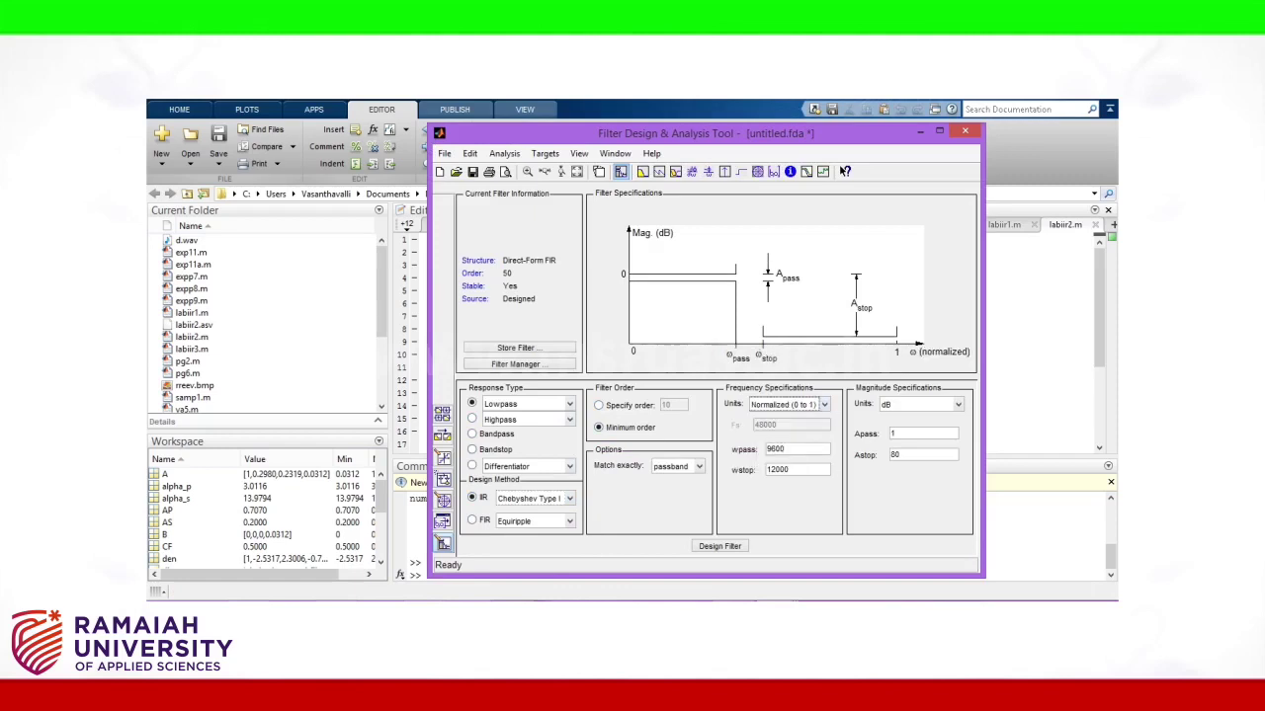
Set wpass 0.5, wstop 0.7, Apass 3 and Astop 14, then design the filter.
left_click(785, 448)
key("BackSpace")
key("BackSpace")
key("BackSpace")
key("BackSpace")
type("0.5")
key("BackSpace")
key("BackSpace")
key("BackSpace")
key("BackSpace")
key("BackSpace")
type("0.")
key("BackSpace")
type("3")
key("BackSpace")
key("BackSpace")
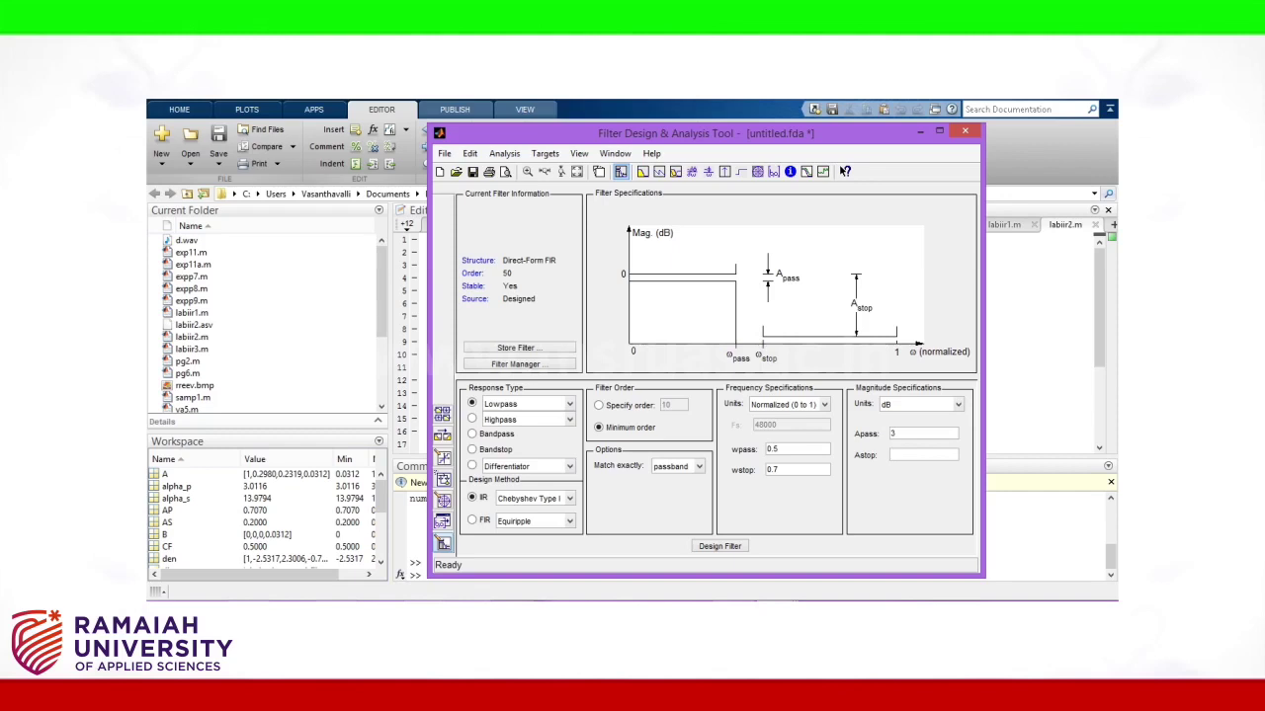
type("14")
key("Return")
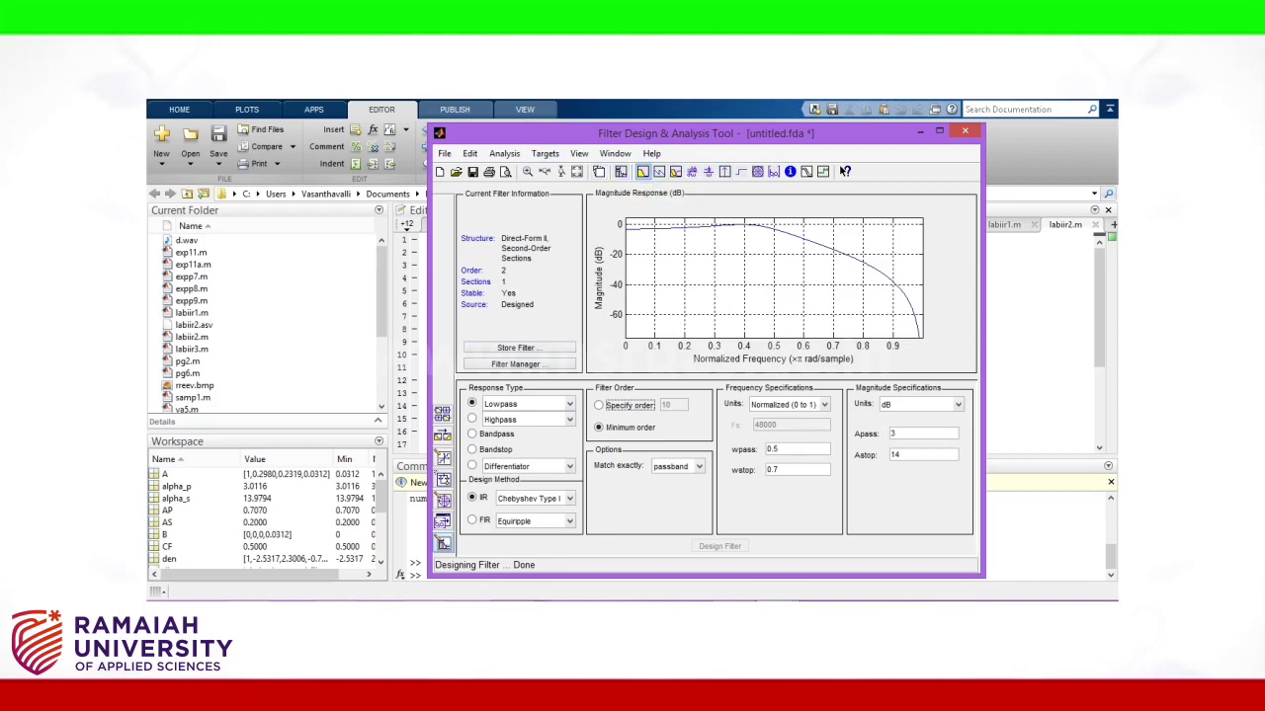
View magnitude/phase, group delay, phase delay, impulse response, pole/zero, then the filter coefficients.
left_click(659, 171)
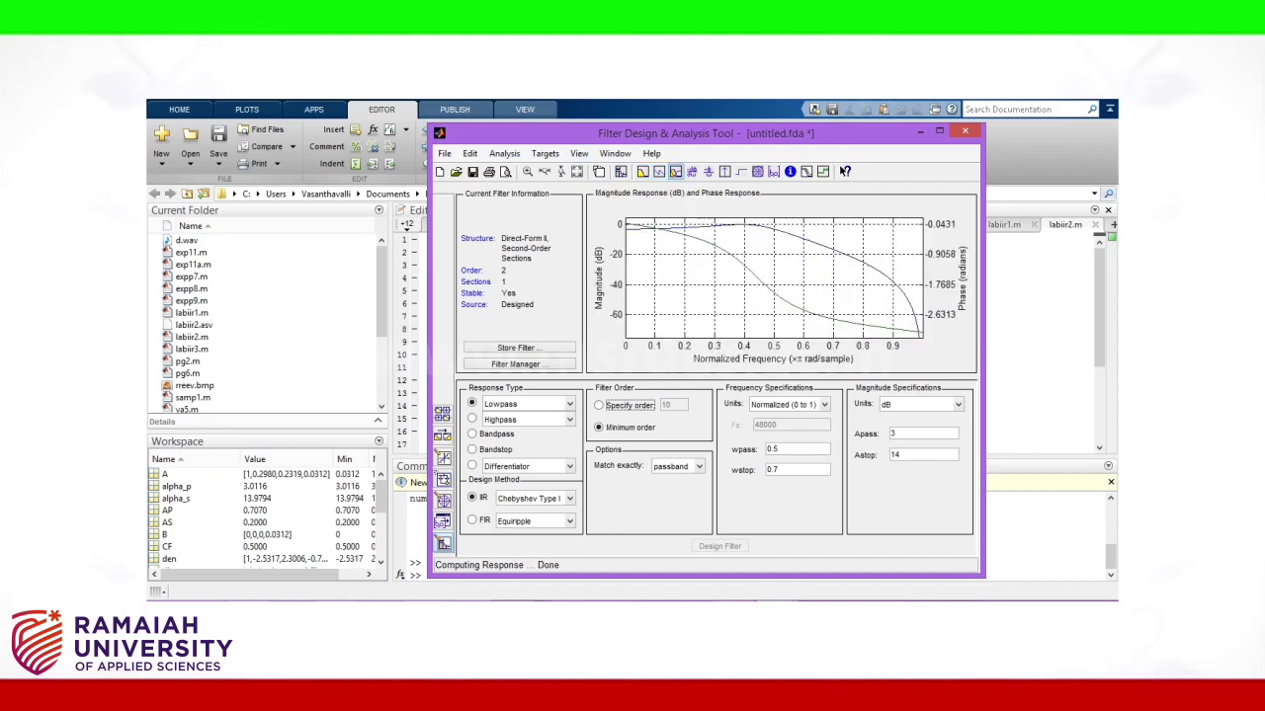
left_click(691, 171)
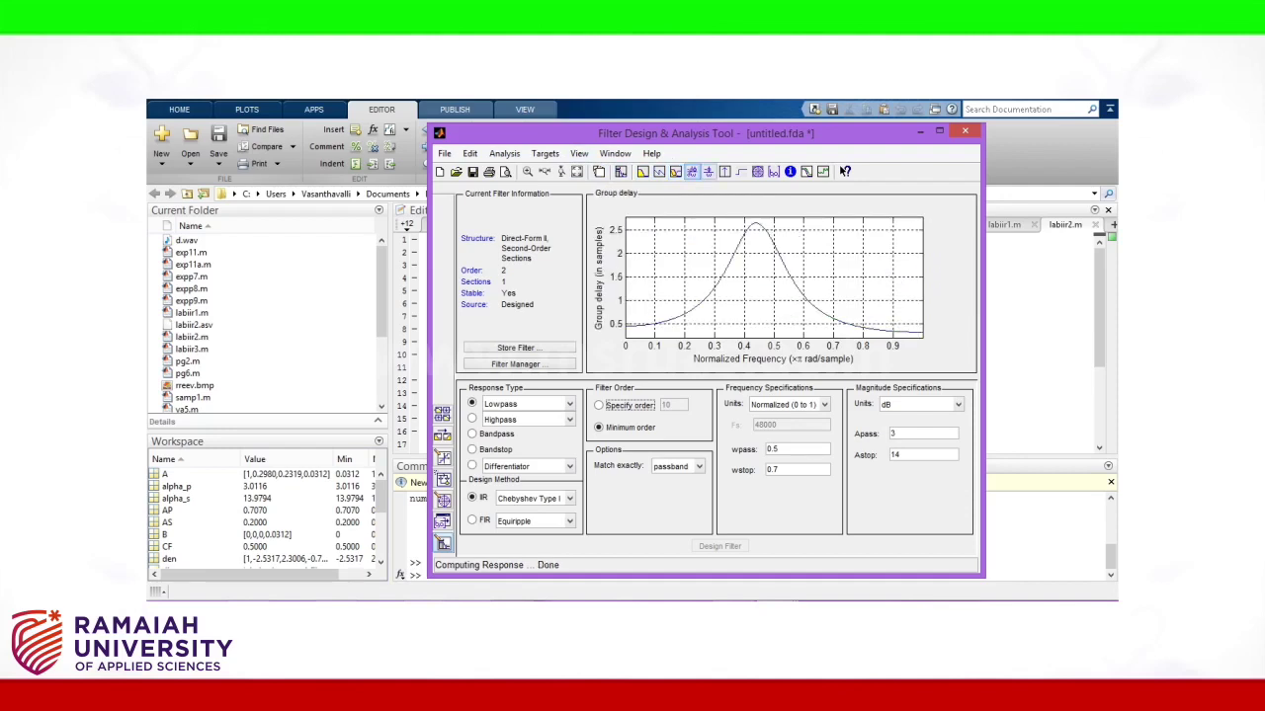
left_click(707, 171)
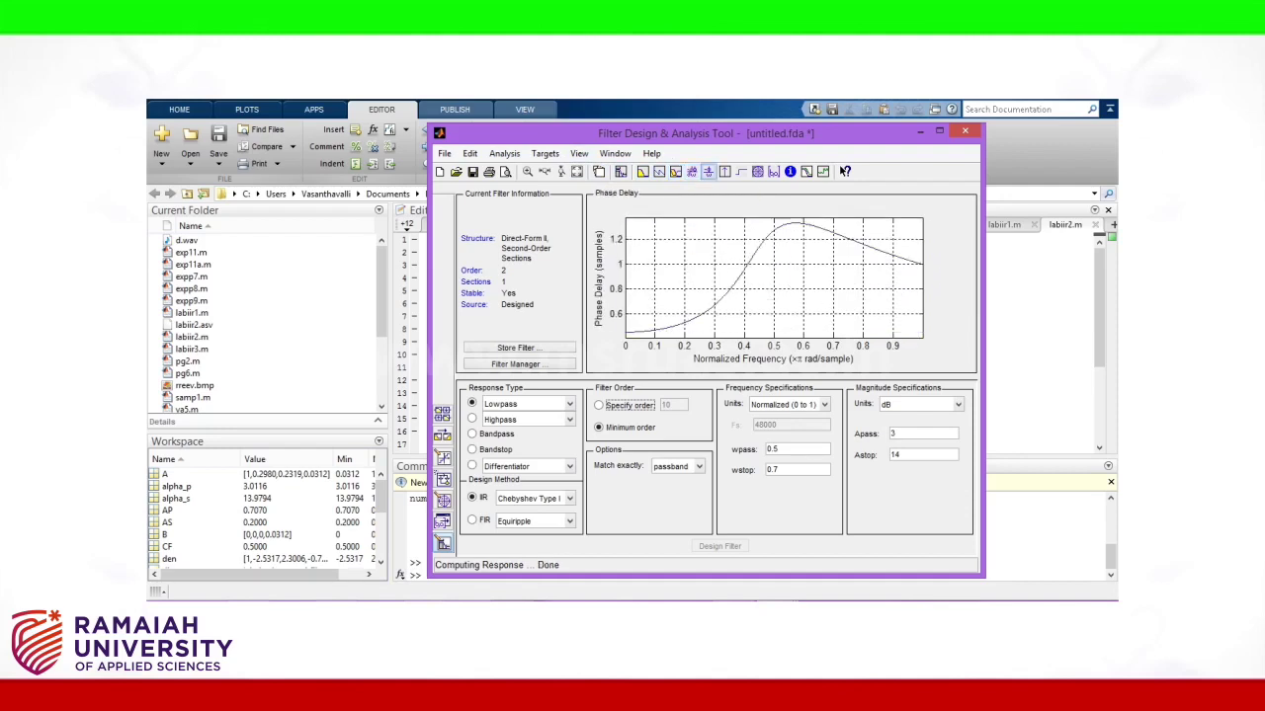
left_click(725, 171)
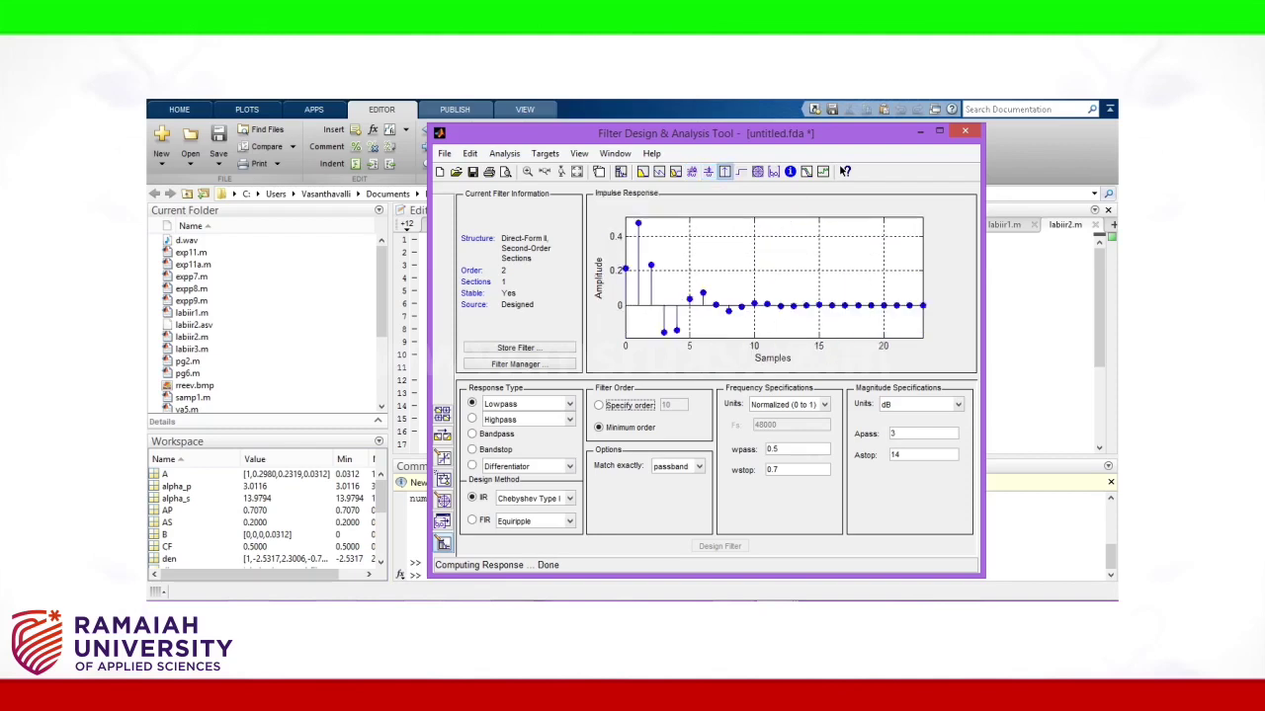
left_click(756, 171)
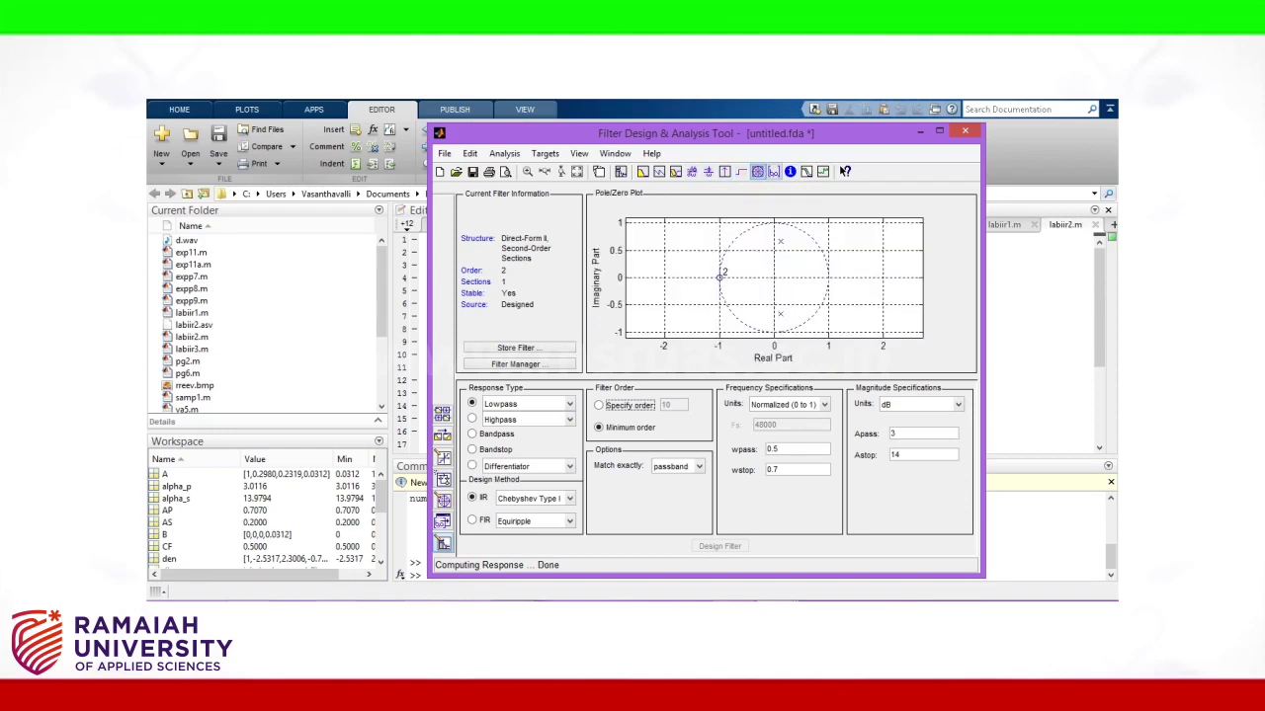
left_click(774, 170)
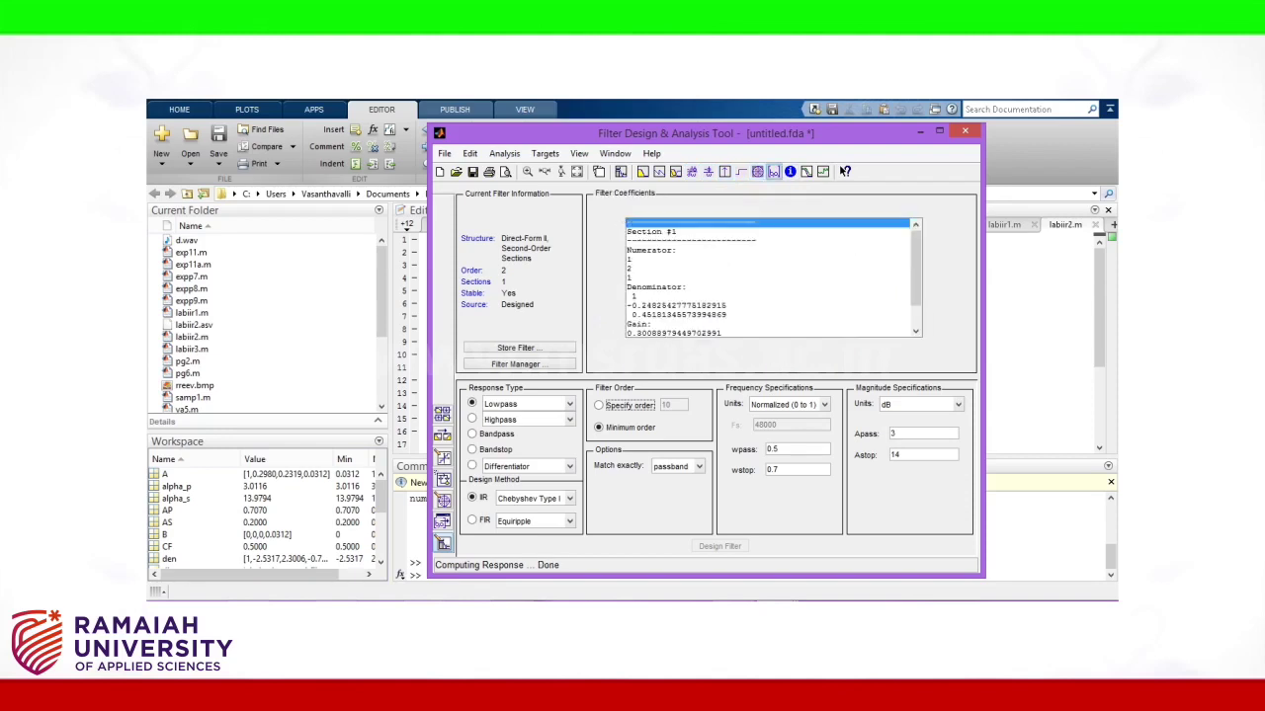
Display the filter information report down to its measurements, showing 16.6017 dB stopband attenuation.
left_click(790, 171)
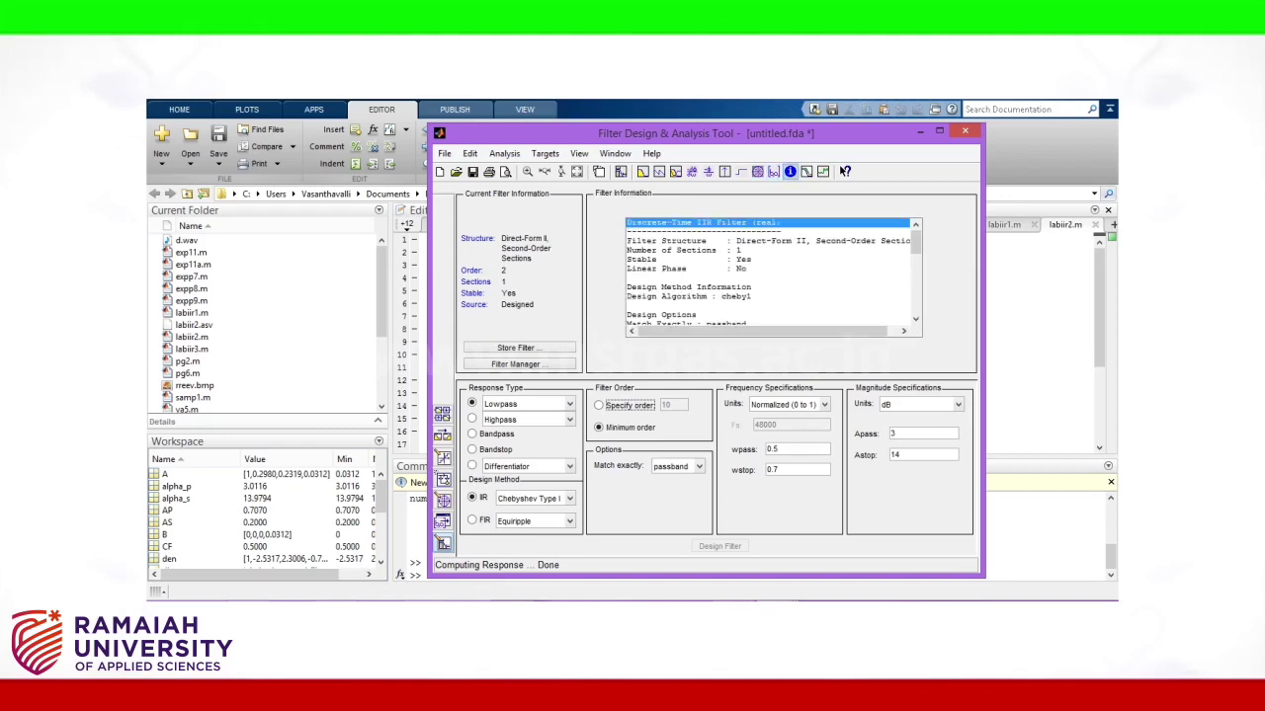
scroll(771, 271, "down", 3)
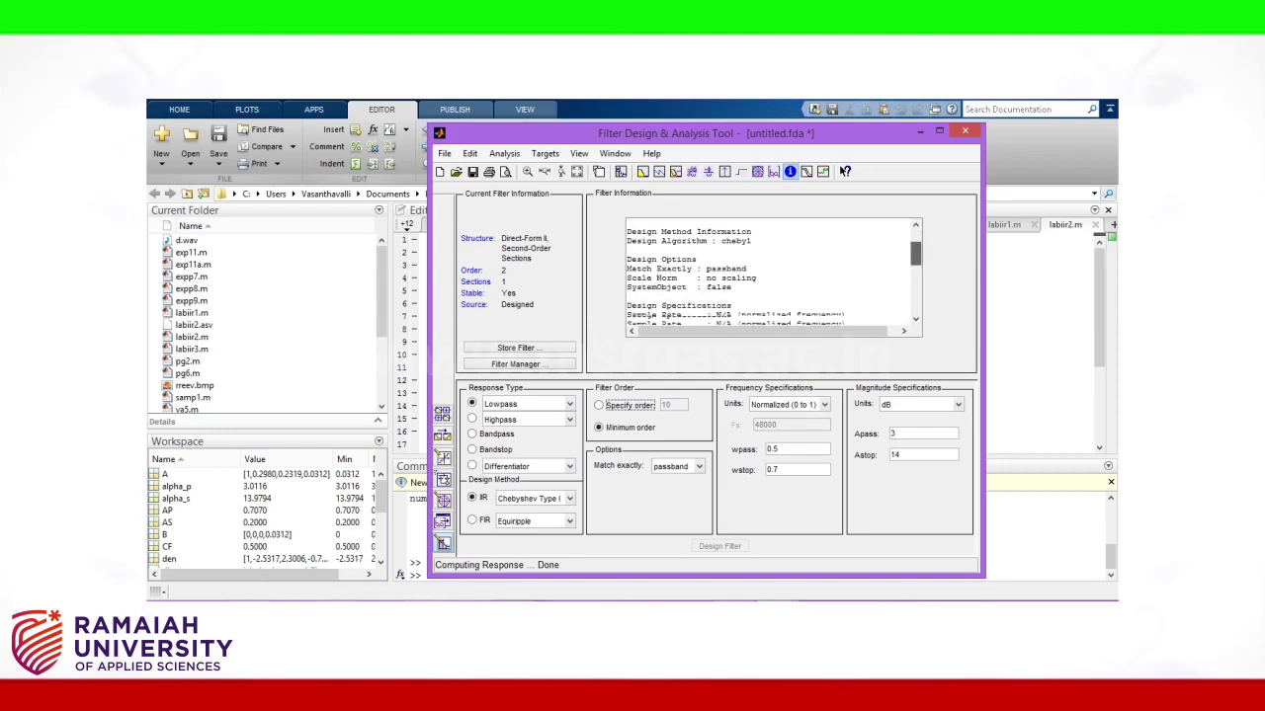
scroll(771, 272, "down", 2)
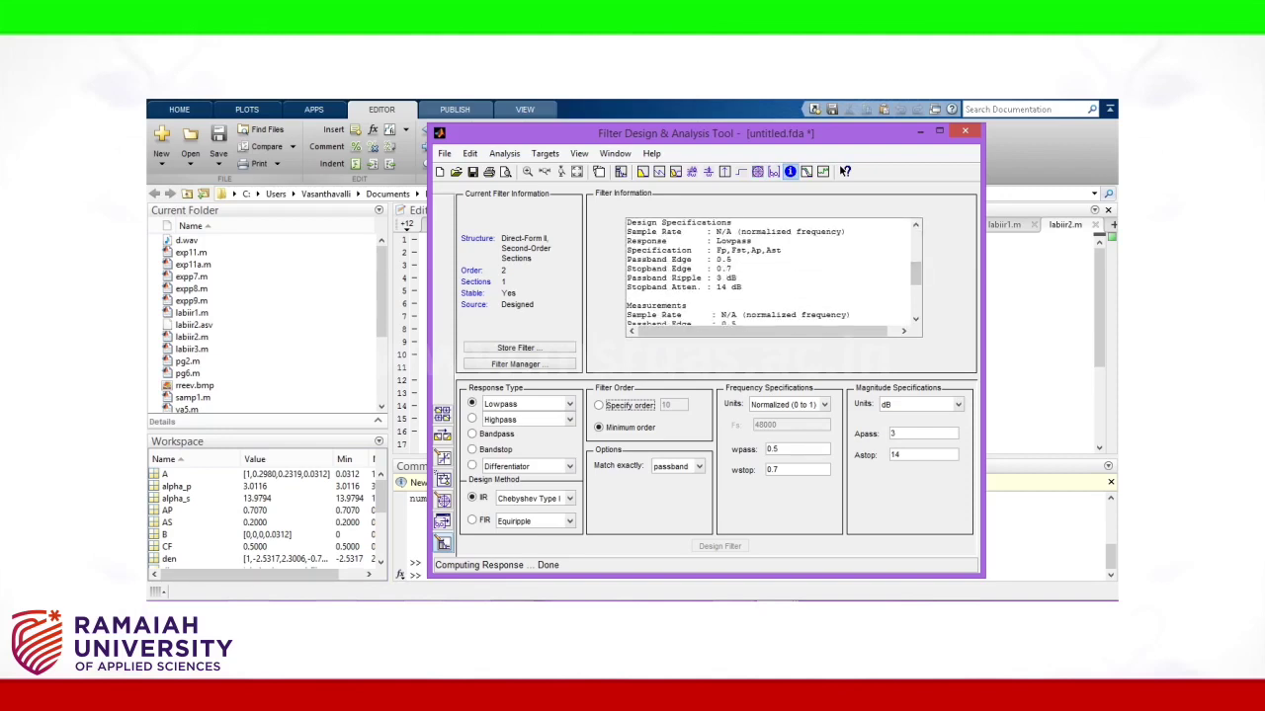
scroll(770, 272, "down", 3)
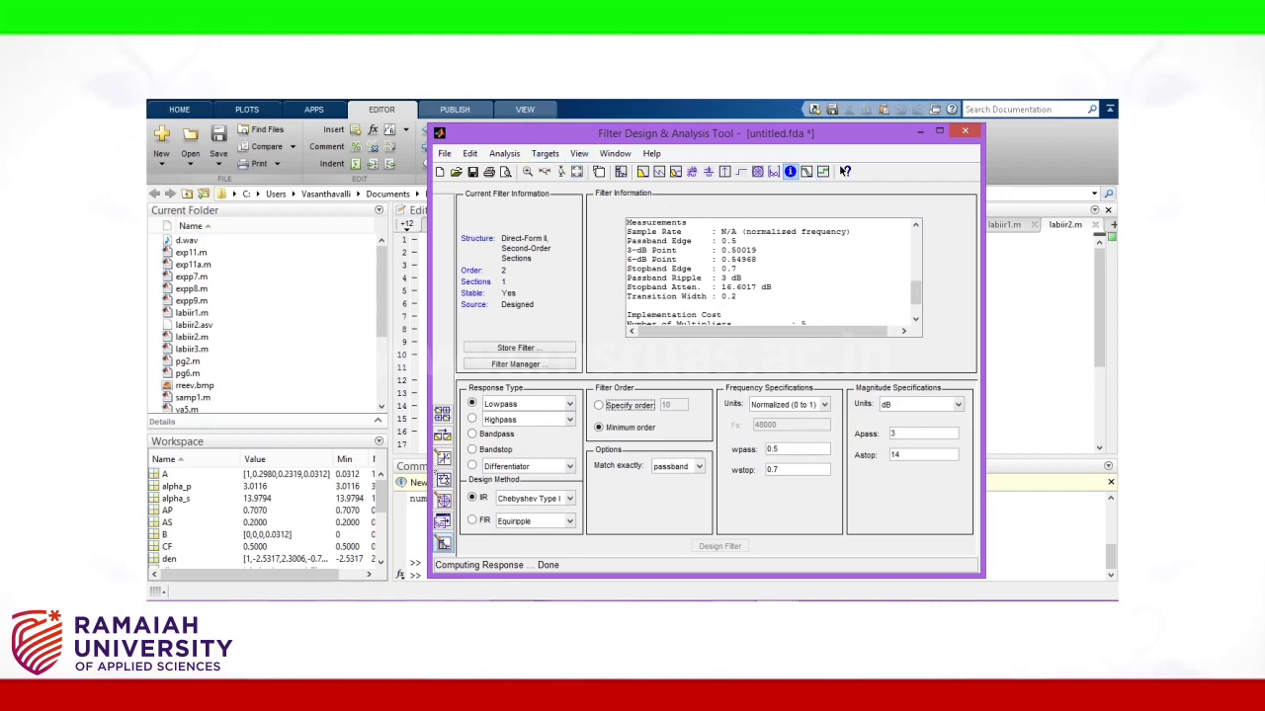
Show the magnitude response with the specification mask overlaid.
left_click(642, 171)
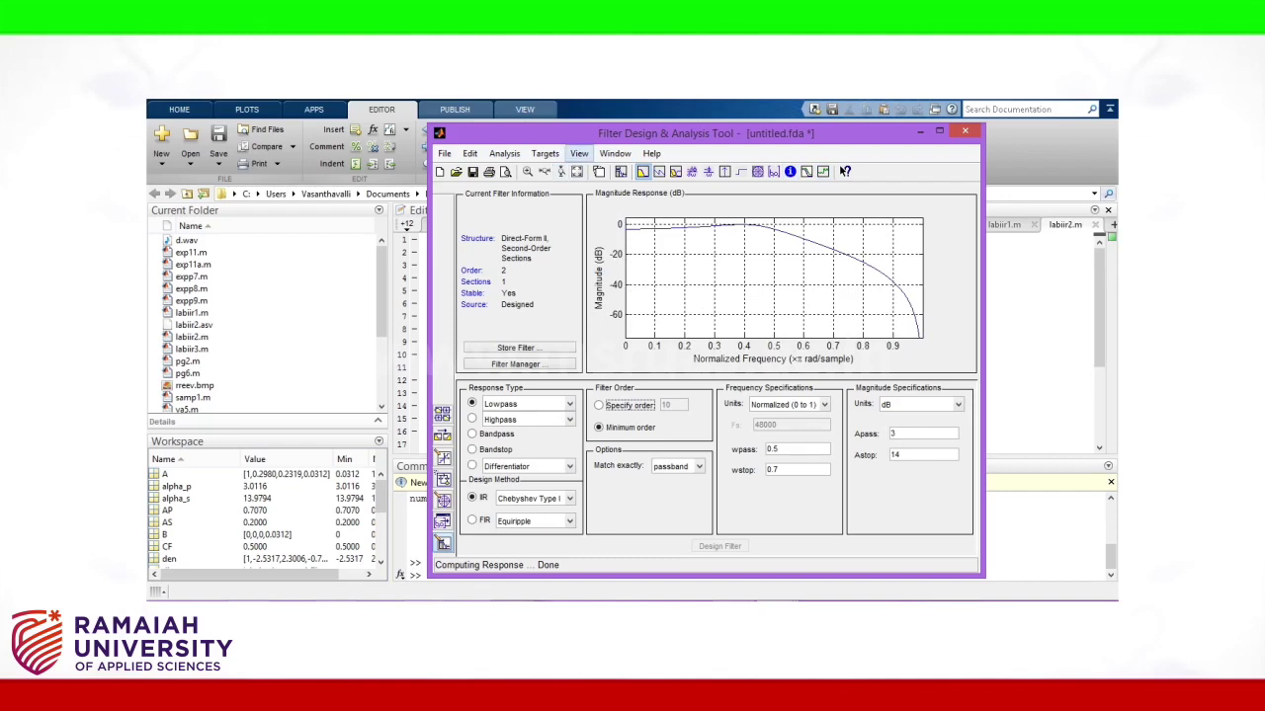
left_click(579, 154)
left_click(623, 203)
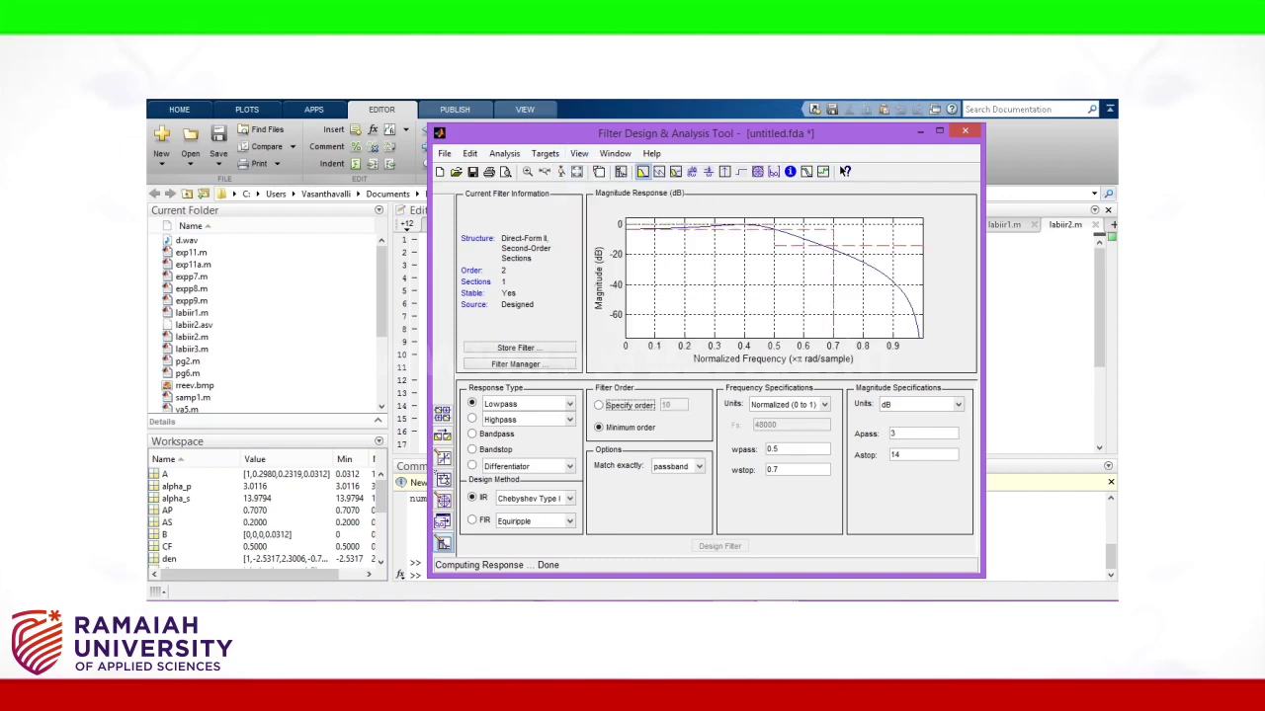